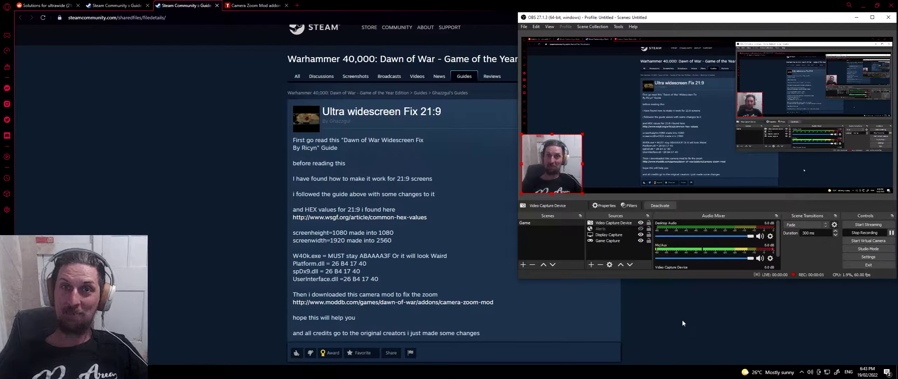
Examine the Ultra widescreen Fix 21:9 guide and the section on modifying the files in the Dawn of War Widescreen Fix guide
left_click_drag(323, 110, 447, 102)
left_click(445, 139)
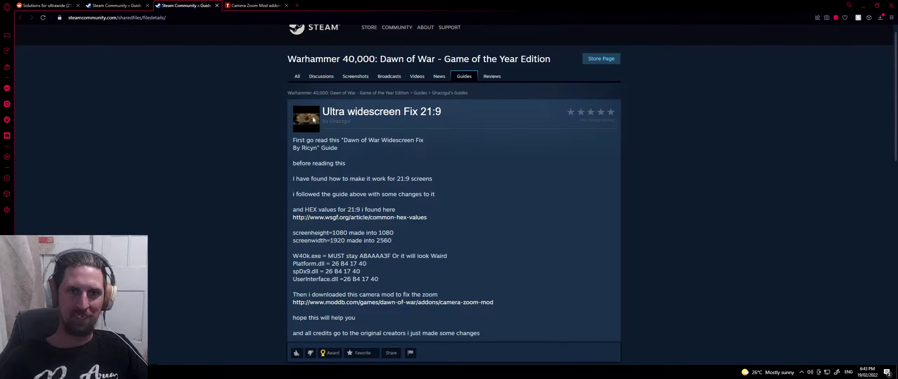
left_click_drag(322, 110, 450, 112)
left_click(453, 115)
scroll(301, 67, "up", 1)
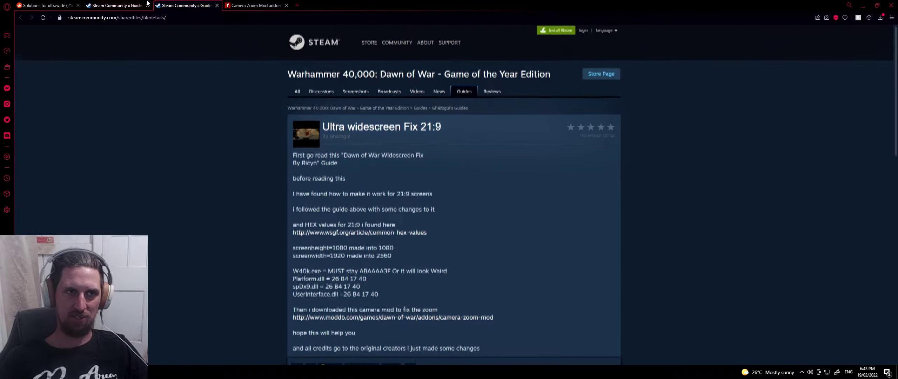
left_click(146, 2)
left_click_drag(287, 142, 341, 152)
left_click(339, 156)
left_click_drag(287, 171, 275, 147)
left_click(367, 249)
left_click(275, 146)
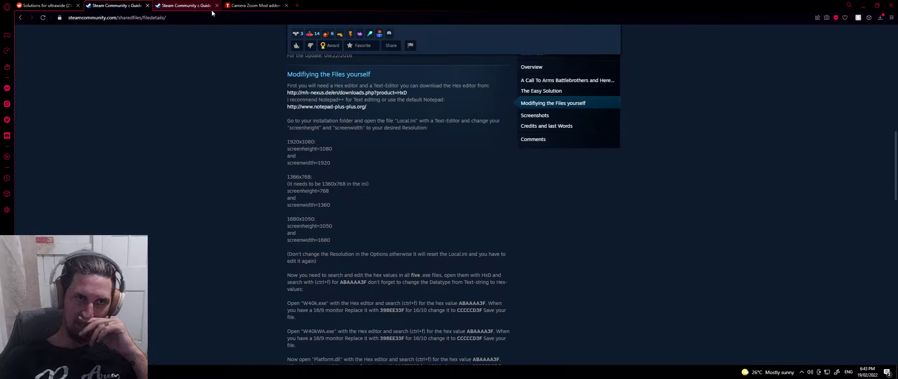
left_click(202, 5)
left_click_drag(333, 145, 353, 139)
double_click(352, 139)
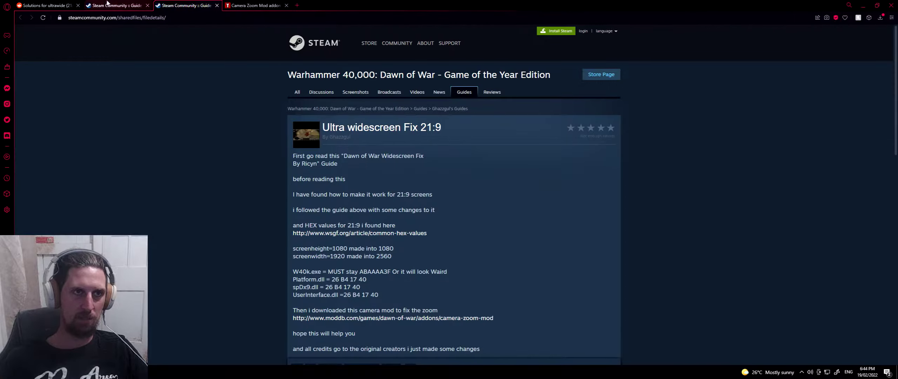
Review the beginning of the Dawn of War Widescreen Fix guide and check the Camera Zoom Mod addon page on ModDB
left_click(116, 5)
scroll(361, 226, "up", 10)
scroll(349, 191, "up", 3)
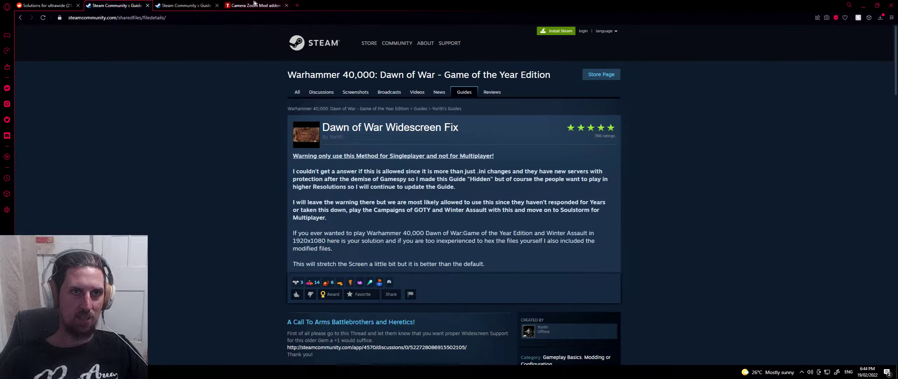
left_click(255, 5)
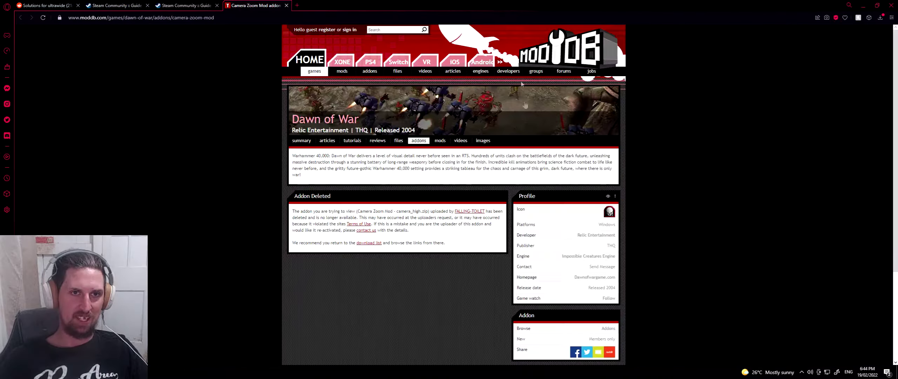
left_click(162, 5)
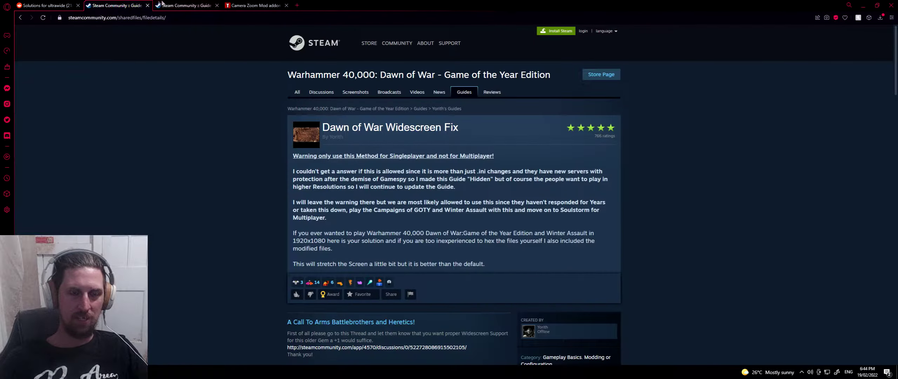
left_click(162, 5)
left_click(145, 4)
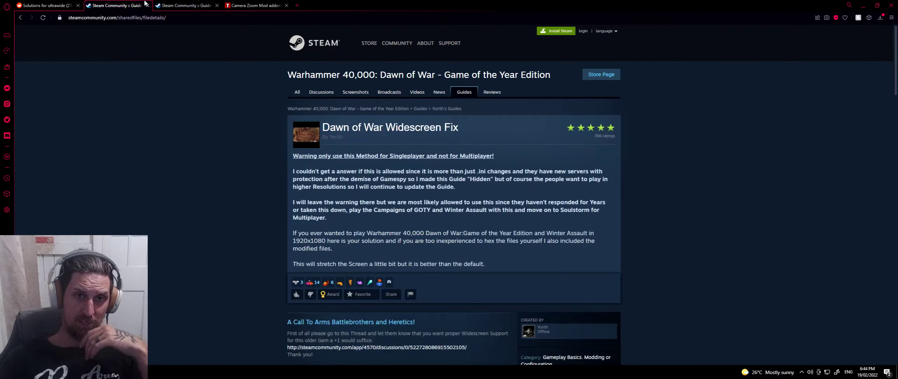
Open the HxD hex editor download page linked in the guide's section on modifying the files yourself
scroll(172, 159, "down", 7)
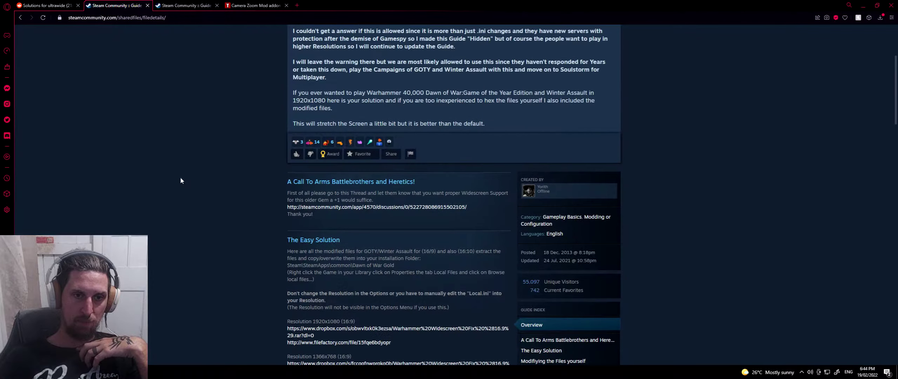
scroll(211, 200, "down", 6)
left_click_drag(285, 132, 425, 133)
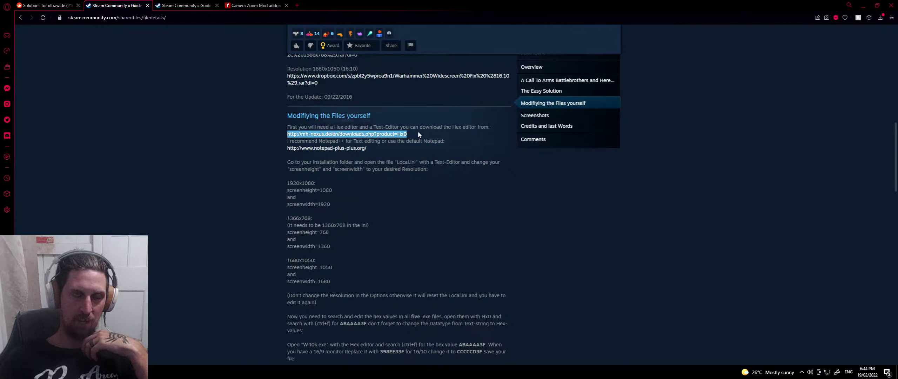
left_click(377, 135)
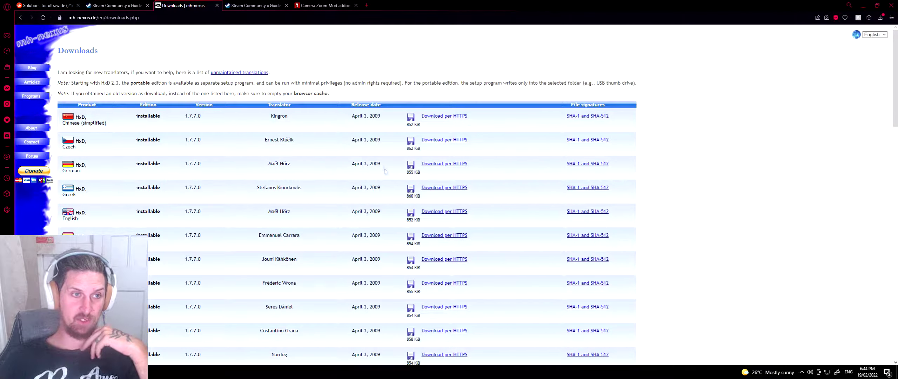
Highlight the English HxD entry in the download list and close the HxD page
left_click_drag(60, 210, 161, 216)
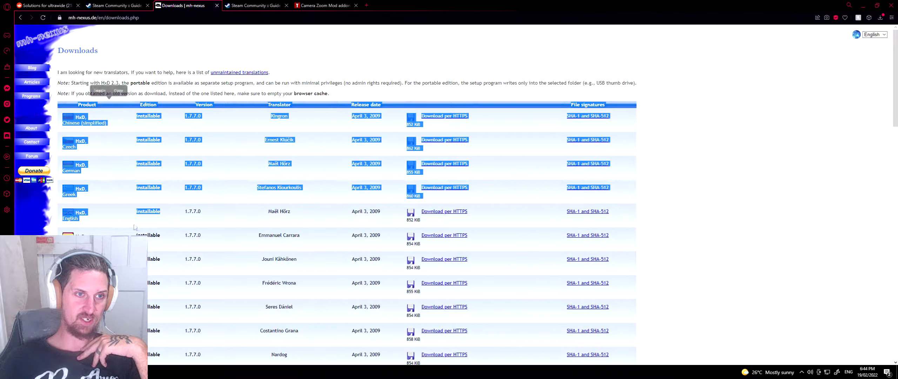
left_click(80, 223)
left_click_drag(61, 218, 634, 215)
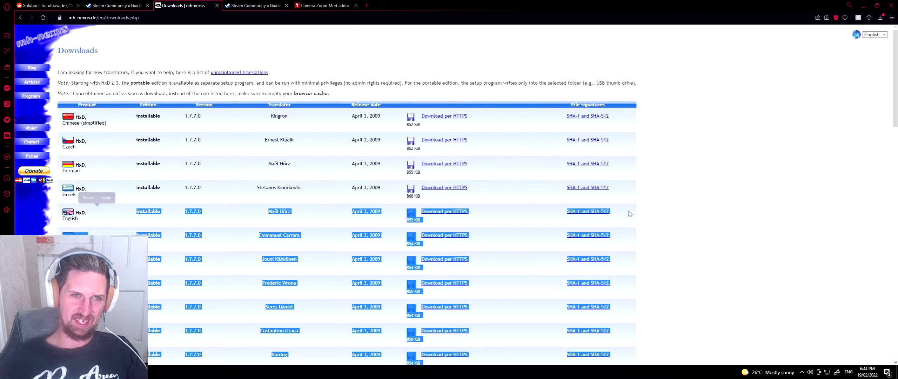
left_click(630, 214)
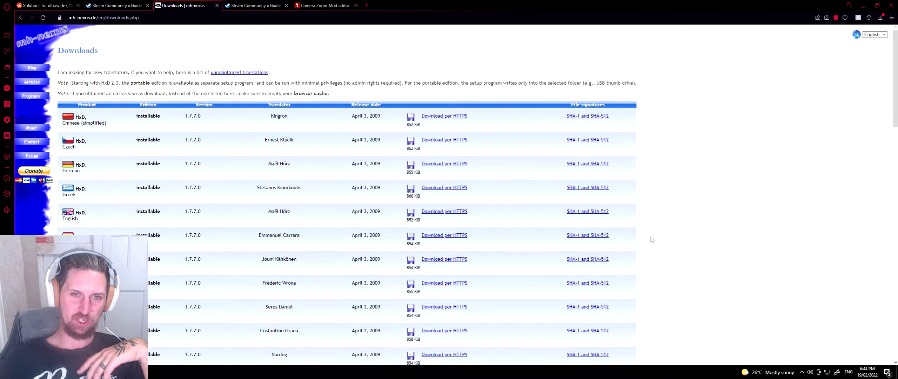
left_click_drag(486, 213, 75, 212)
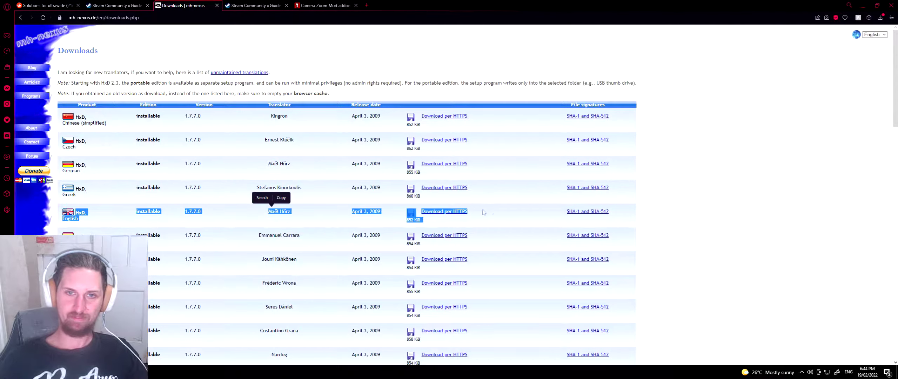
left_click(637, 214)
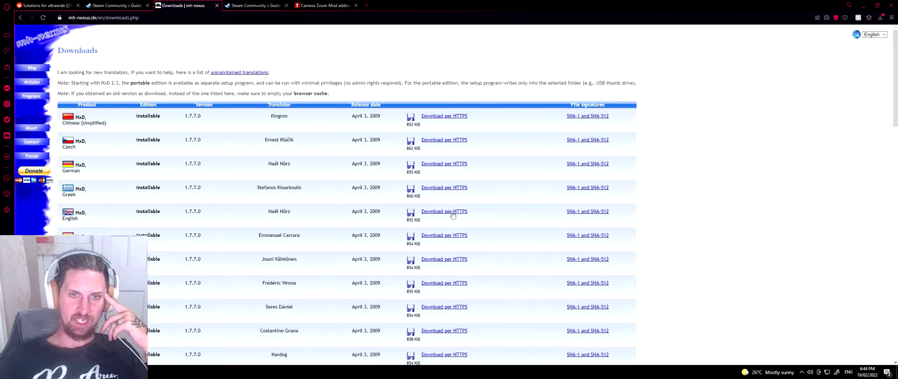
left_click(217, 5)
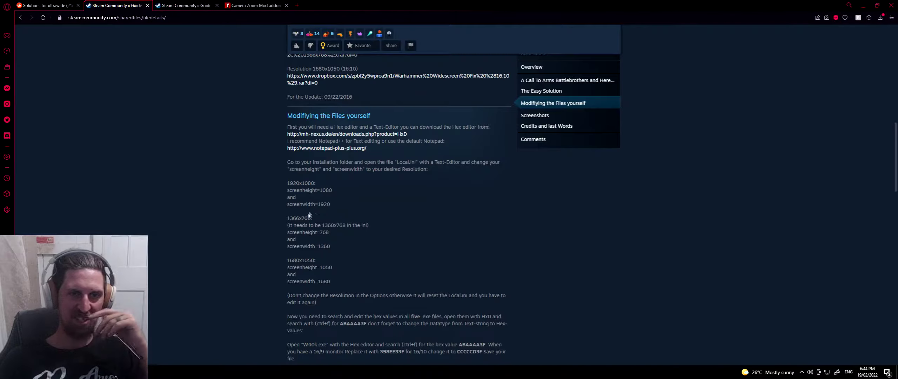
Follow the guide's Notepad++ link to the external site and open its list of downloads
left_click(339, 148)
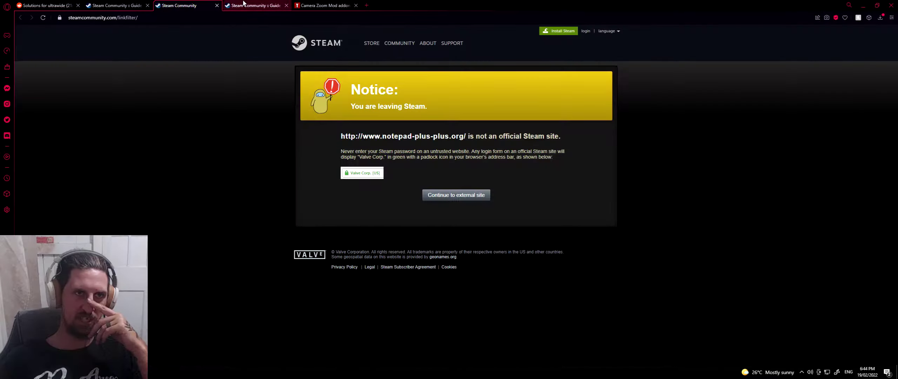
left_click(467, 199)
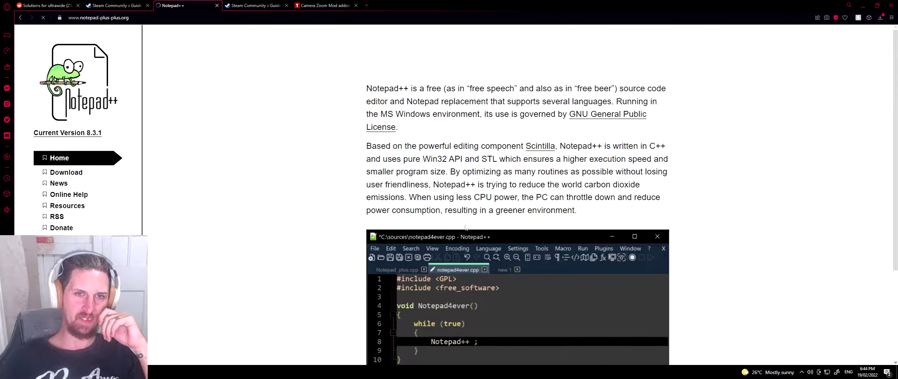
scroll(450, 185, "down", 1)
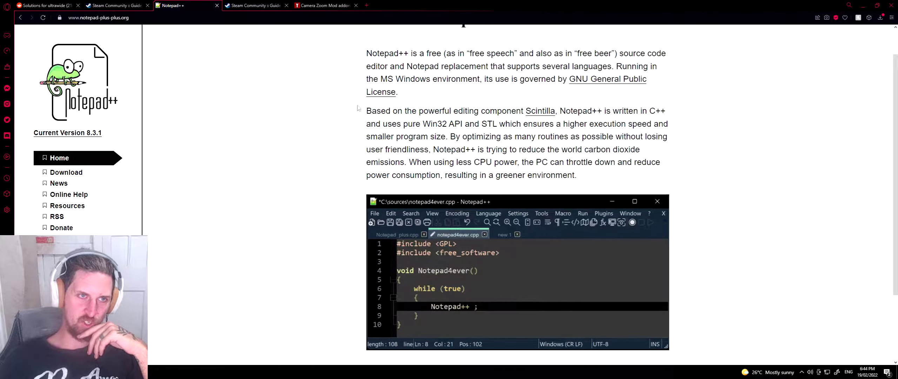
left_click_drag(621, 185, 610, 162)
left_click(67, 172)
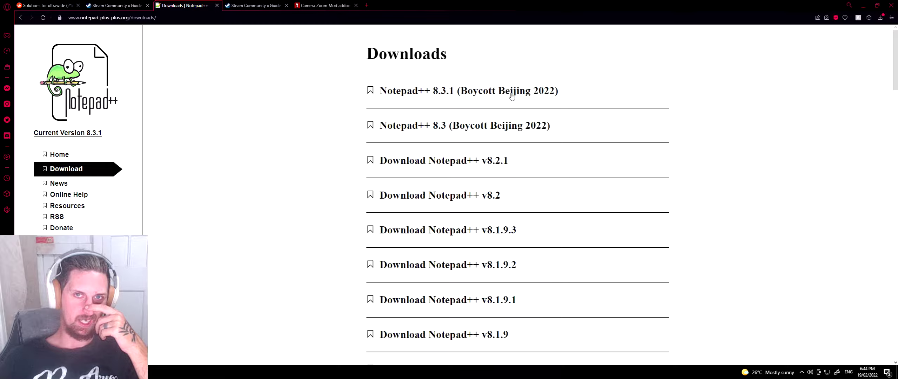
View the Notepad++ 8.3.1 release page with its 64-bit download and close it to return to the guide
left_click(512, 94)
left_click_drag(513, 75, 621, 77)
left_click(521, 123)
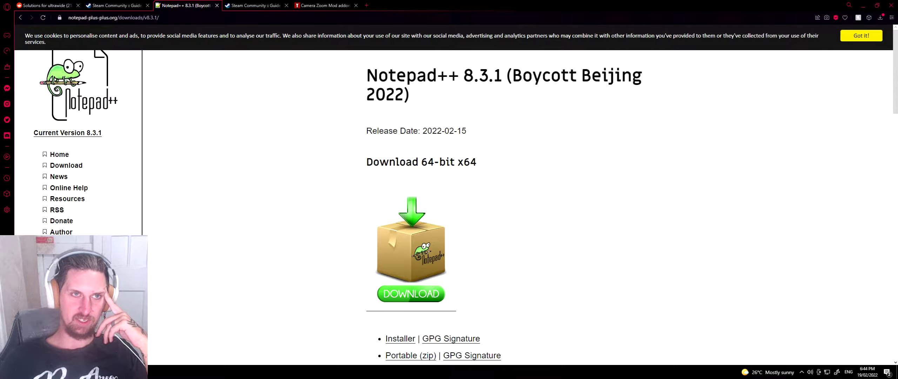
left_click(217, 6)
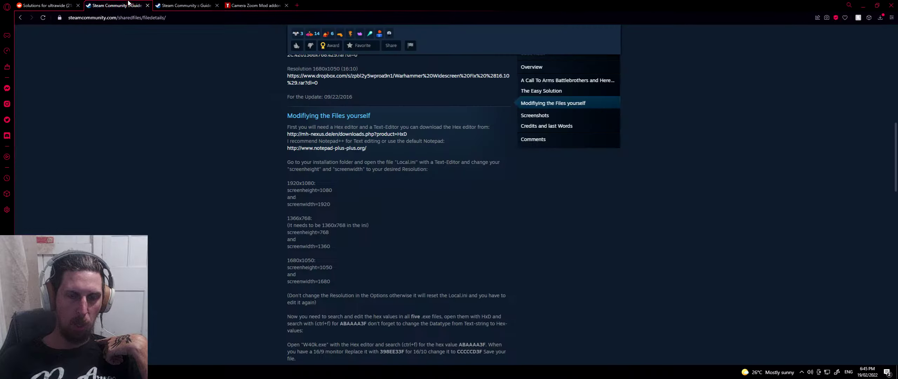
Examine the guide's instruction about opening Local.ini in the game's installation folder
scroll(428, 227, "down", 1)
scroll(457, 245, "up", 3)
left_click_drag(335, 268, 429, 275)
left_click(469, 293)
left_click_drag(357, 268, 442, 268)
left_click(461, 287)
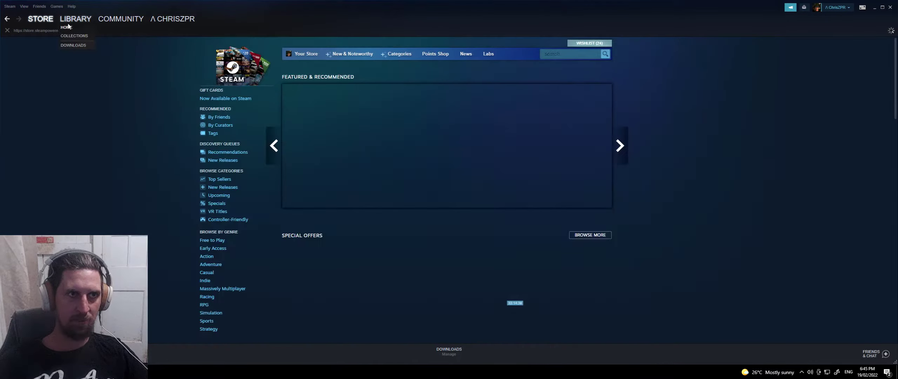
In the Steam library, open the properties of Dawn of War - Winter Assault and browse its local files
left_click(67, 28)
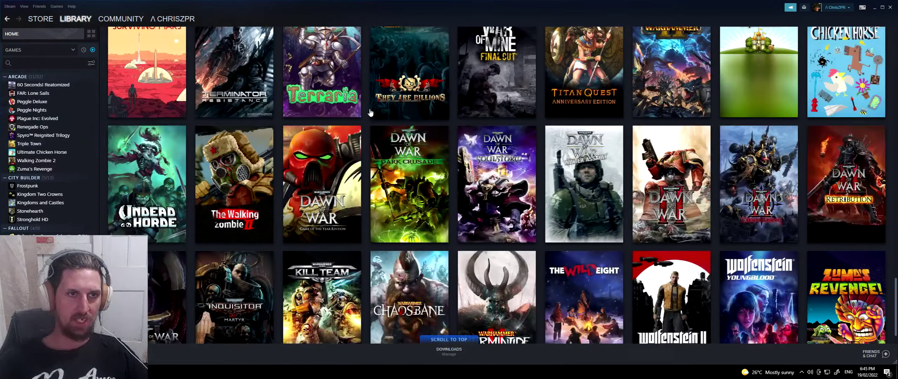
scroll(71, 169, "down", 15)
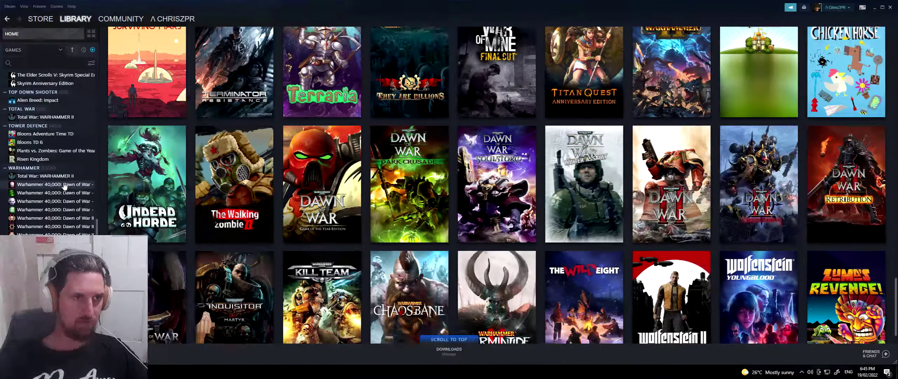
left_click(67, 209)
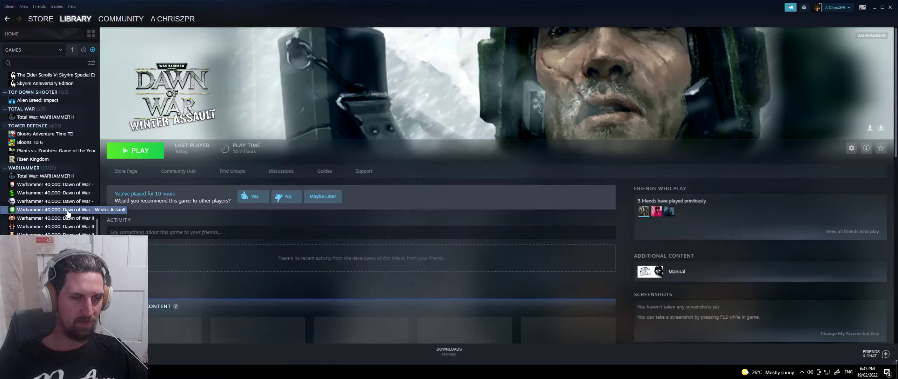
right_click(68, 211)
left_click(86, 254)
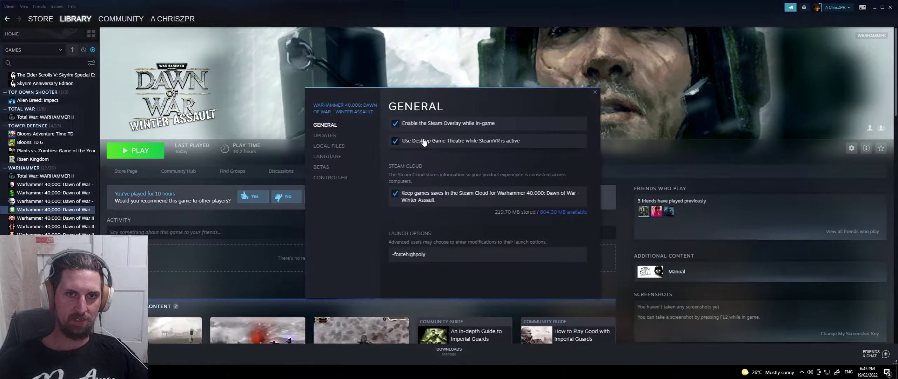
left_click(322, 147)
left_click(534, 126)
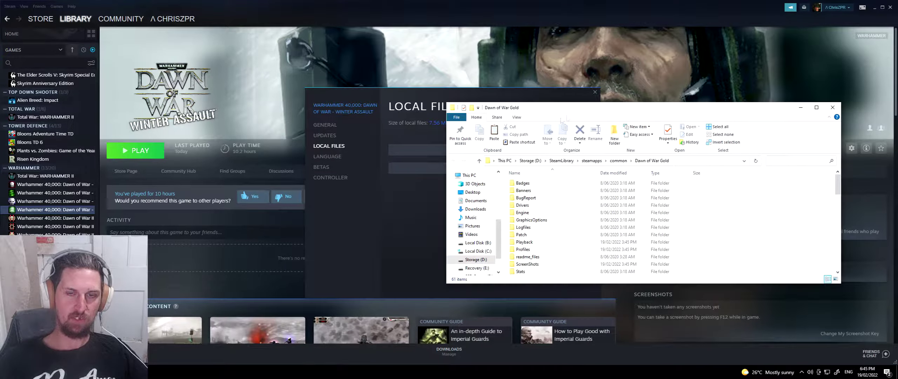
Open Local.ini from the Dawn of War Gold folder in Notepad and move its window beside the folder
scroll(554, 219, "down", 3)
scroll(568, 222, "down", 4)
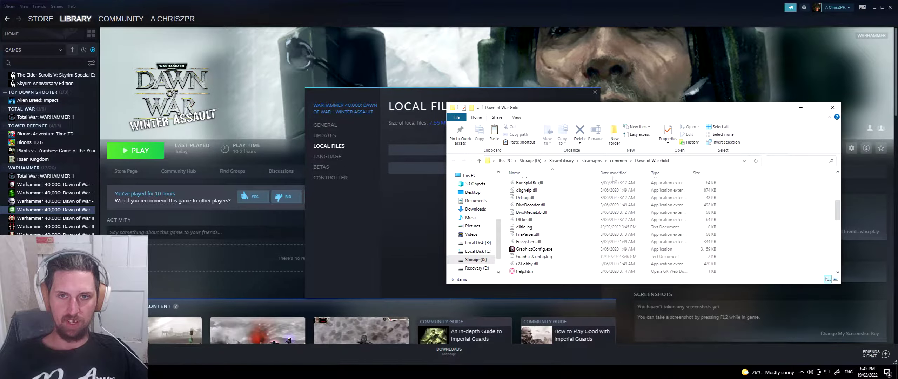
scroll(580, 224, "down", 2)
double_click(534, 227)
left_click_drag(661, 100, 293, 93)
View the options for opening Local.ini in another editor such as Notepad++, and return to the open Notepad file
right_click(528, 227)
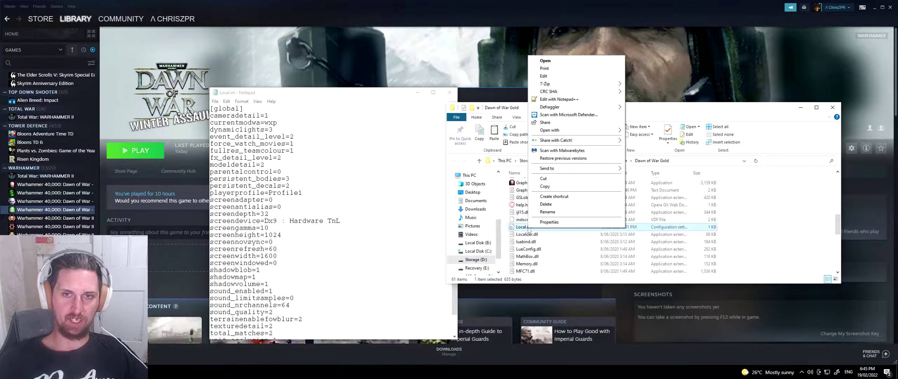
mouse_move(598, 130)
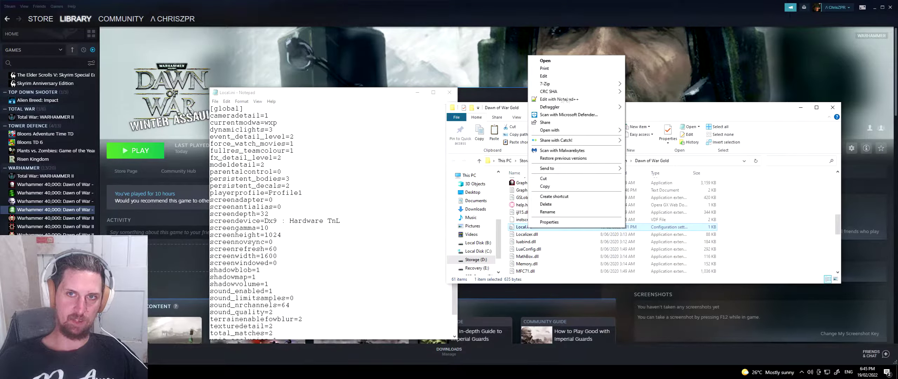
left_click(314, 101)
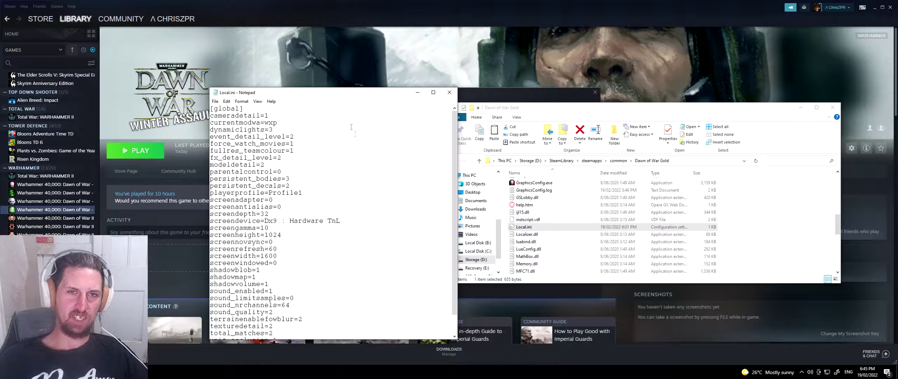
Close the Dawn of War Gold folder and place the Local.ini window beside the Steam guide in the browser
left_click_drag(351, 92, 318, 76)
left_click(833, 107)
left_click_drag(238, 76, 693, 71)
left_click(316, 375)
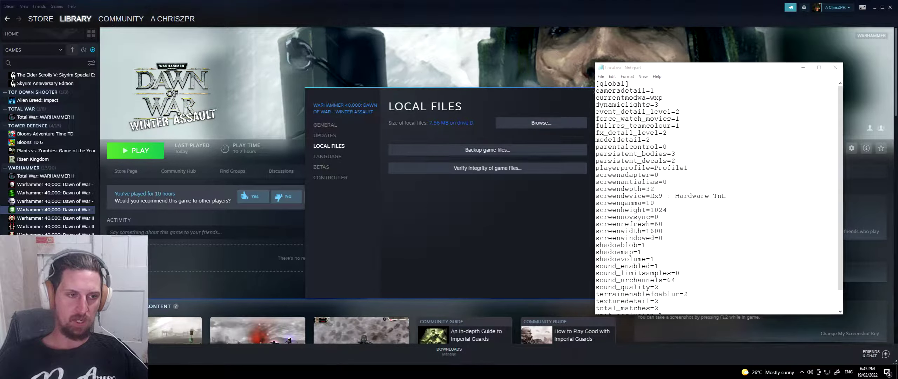
left_click(352, 376)
Review the guide's instruction on changing screenheight and screenwidth in Local.ini, and bring back the Notepad window
scroll(331, 243, "down", 2)
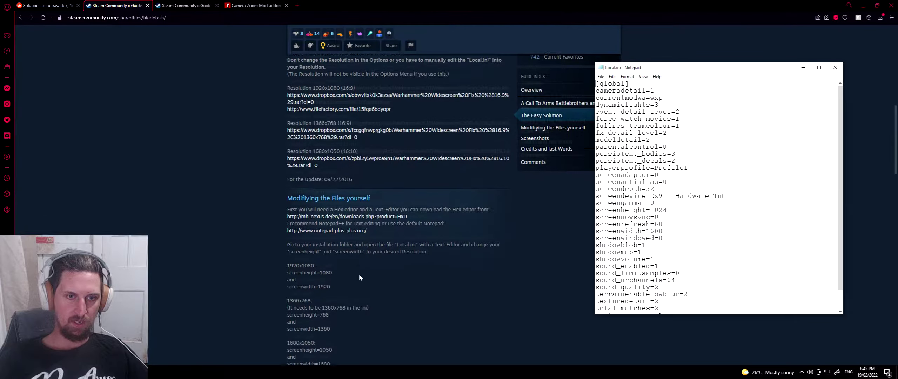
left_click_drag(501, 197, 464, 199)
left_click_drag(288, 204, 407, 206)
left_click(411, 219)
left_click(353, 375)
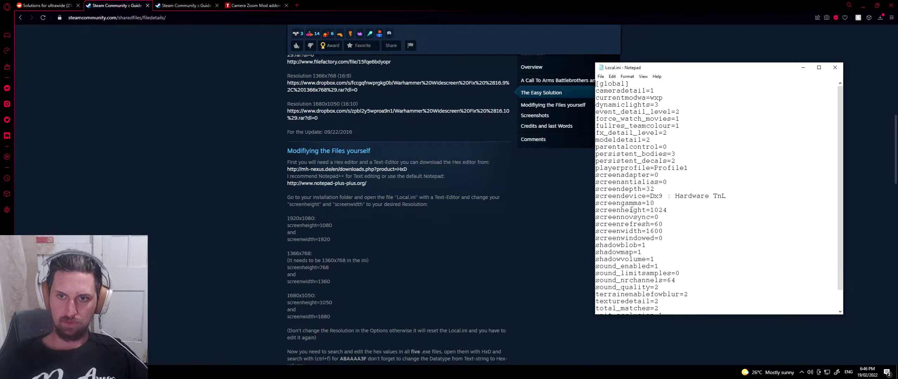
Compare the screenheight and screenwidth lines in Local.ini with the Steam guide's 1920x1080 example
left_click_drag(595, 210, 674, 209)
left_click_drag(600, 231, 669, 210)
left_click(669, 233)
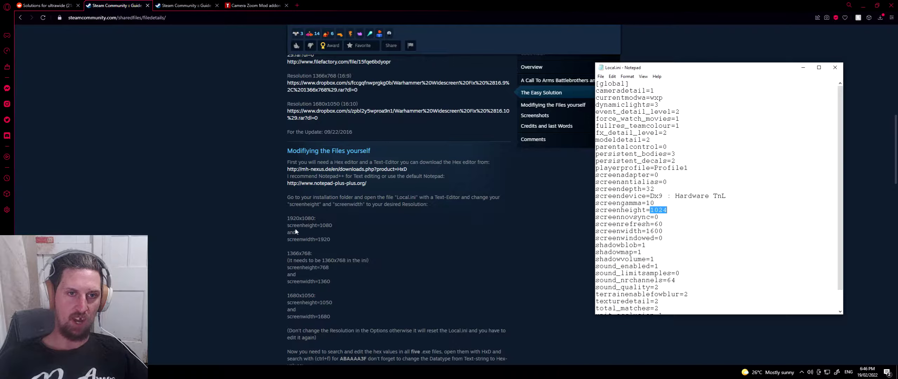
left_click_drag(287, 219, 338, 247)
key("alt+Tab")
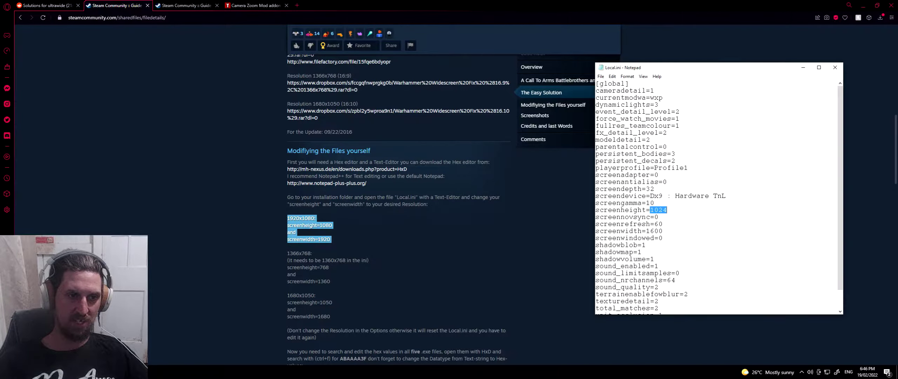
Check the screenheight and screenwidth values in the Ultra widescreen Fix 21:9 guide, and bring back the Local.ini window
left_click(195, 6)
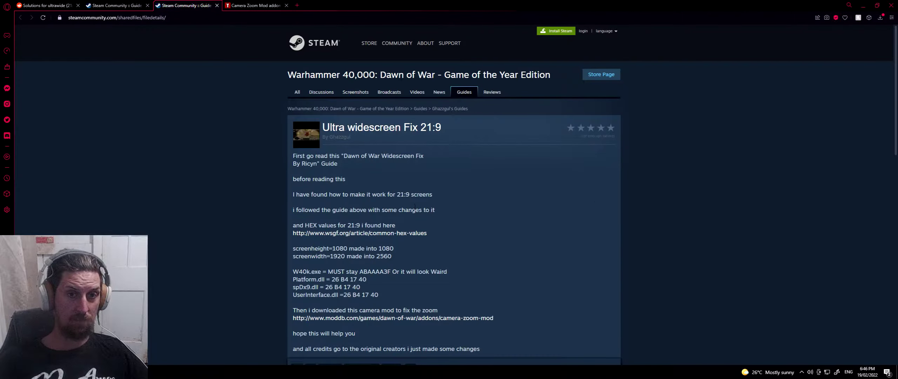
scroll(441, 225, "down", 1)
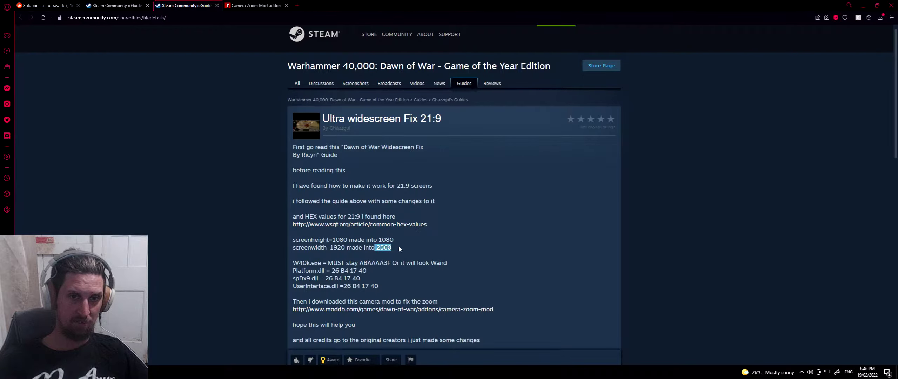
left_click_drag(293, 240, 415, 248)
left_click(414, 245)
left_click_drag(293, 239, 442, 243)
left_click(440, 248)
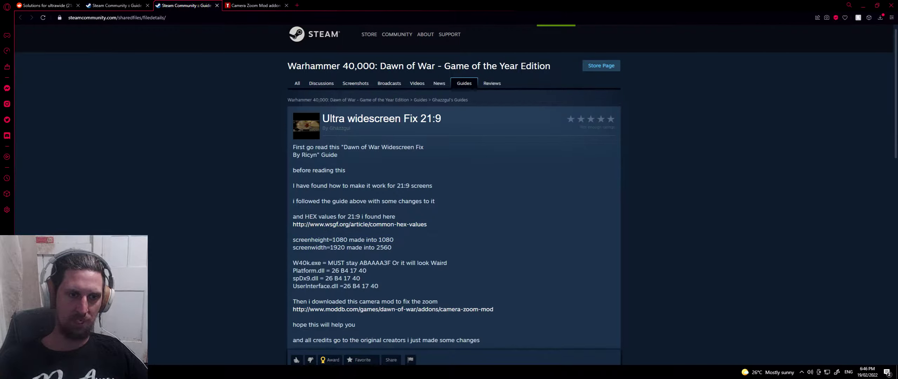
key("alt+Tab")
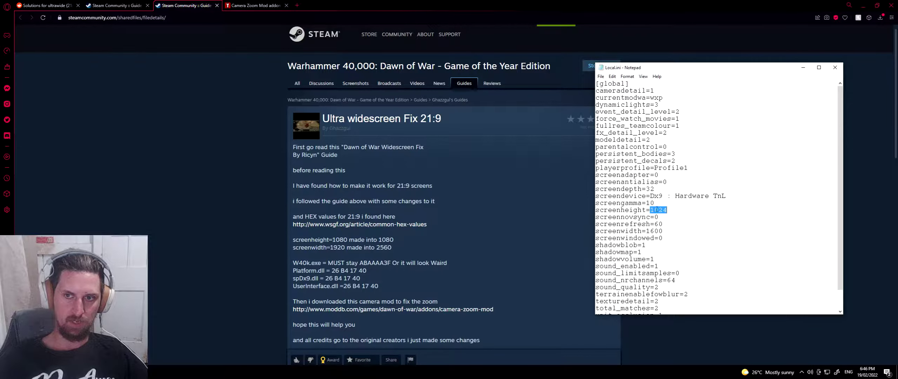
Set screenheight to 1920 and screenwidth to 2560 in Local.ini
type("1920")
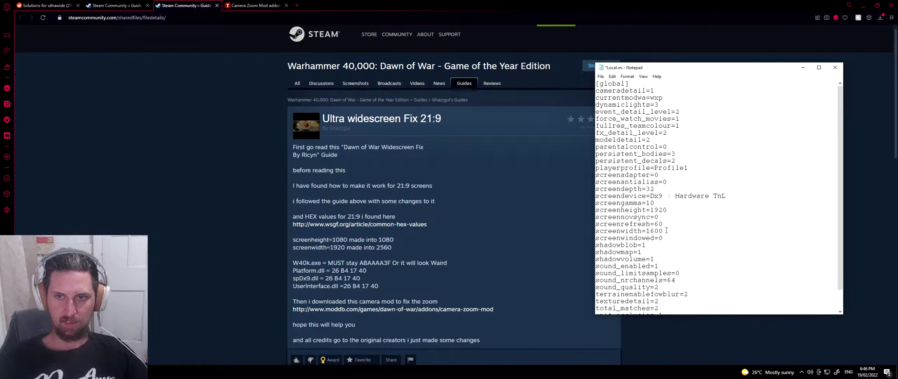
left_click_drag(646, 230, 663, 231)
type("2560")
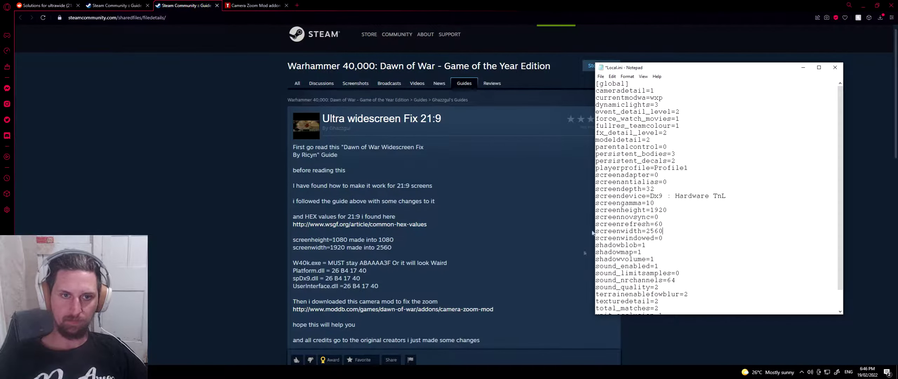
Check the widescreen guide's section on modifying the files, and save and close Local.ini
left_click(116, 6)
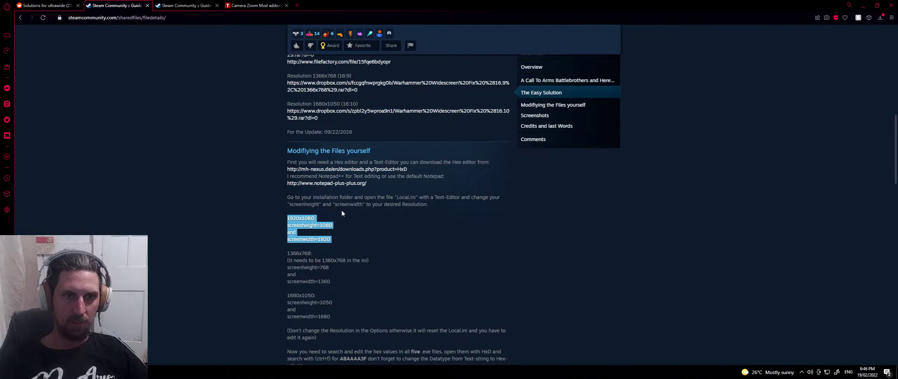
left_click(352, 207)
scroll(352, 207, "down", 2)
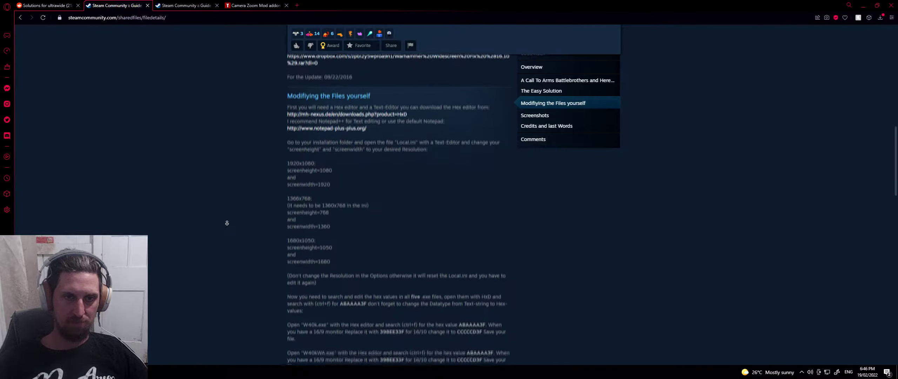
key("alt+Tab")
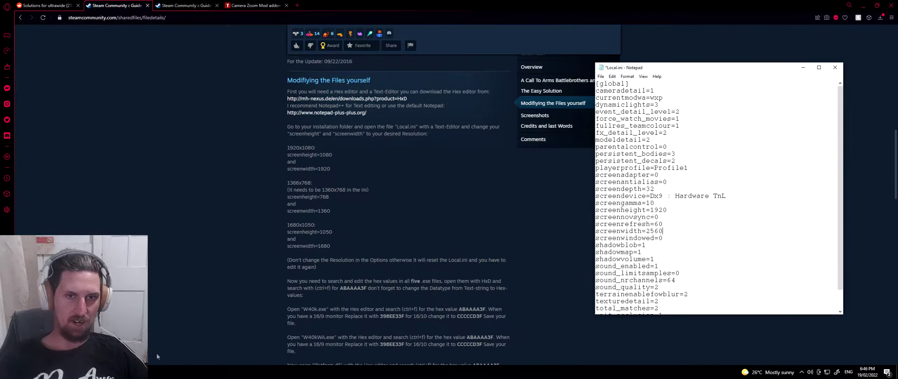
left_click(601, 77)
left_click(617, 116)
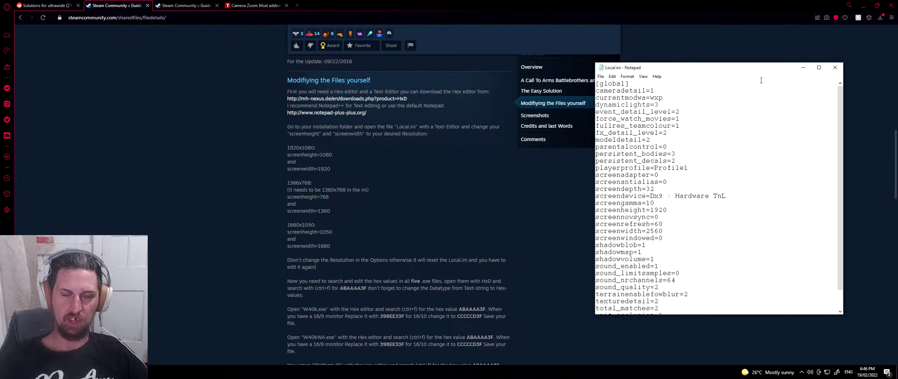
left_click(836, 67)
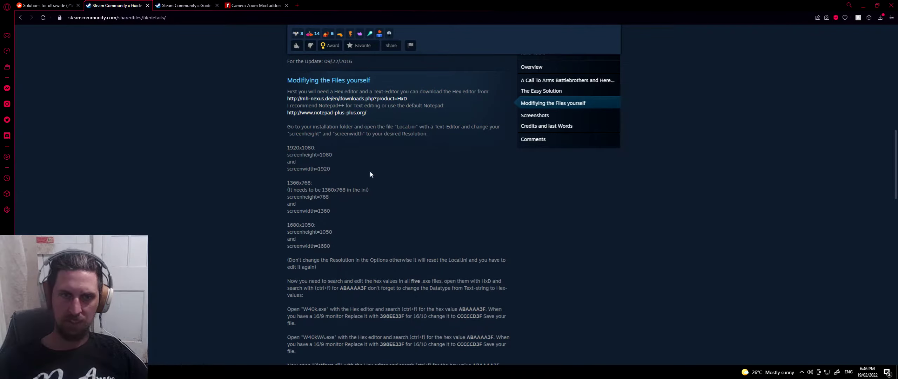
Read the guide's note about not changing the resolution in the game options after editing Local.ini
scroll(230, 186, "down", 2)
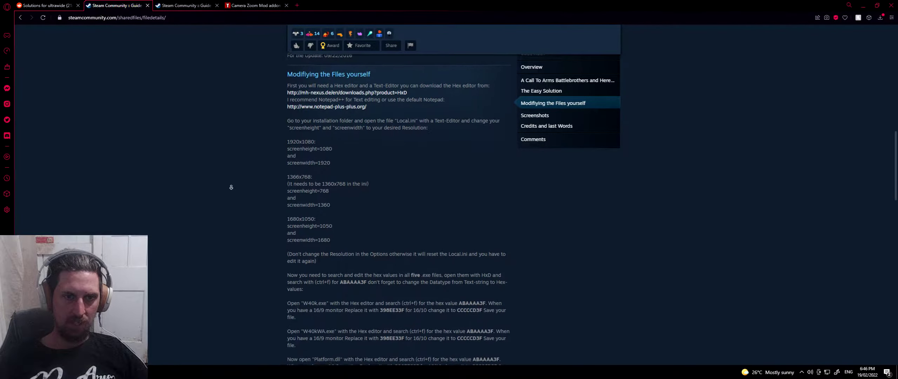
left_click_drag(283, 198, 363, 207)
left_click(313, 225)
left_click_drag(283, 223, 328, 241)
left_click(328, 242)
left_click_drag(287, 199, 349, 208)
left_click(276, 218)
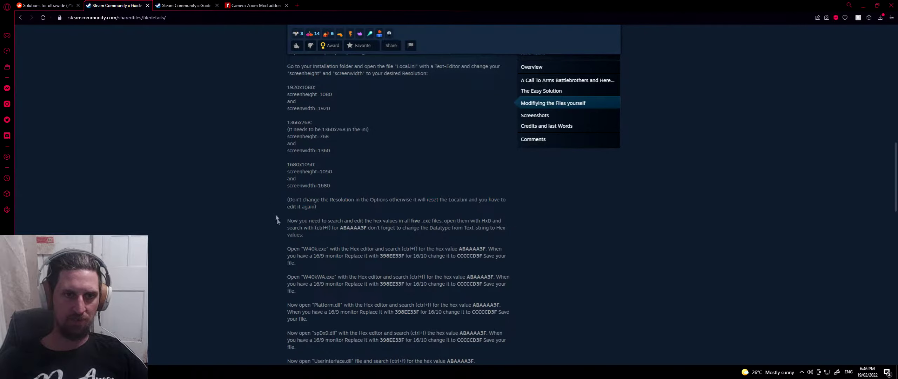
left_click_drag(285, 198, 343, 209)
left_click(342, 210)
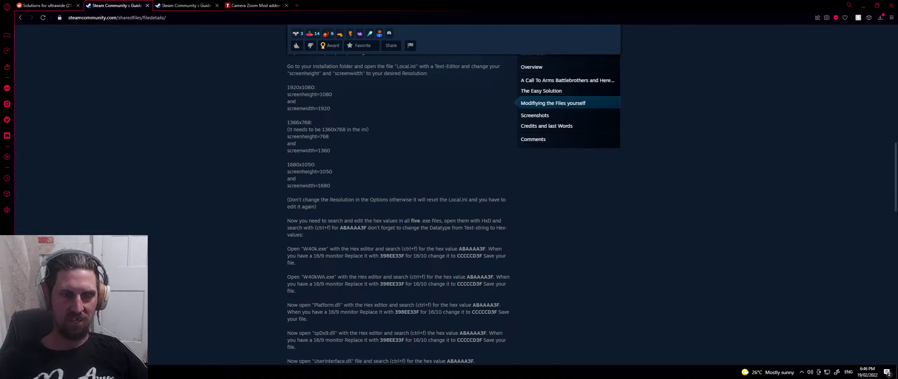
left_click_drag(412, 200, 463, 205)
left_click(462, 206)
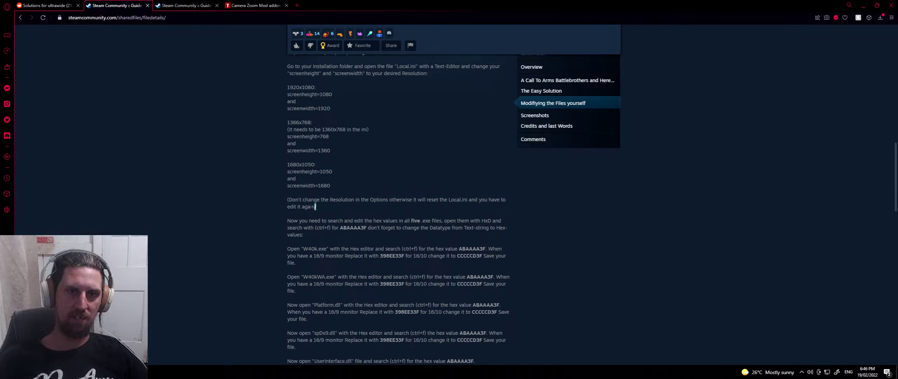
left_click_drag(315, 207, 277, 199)
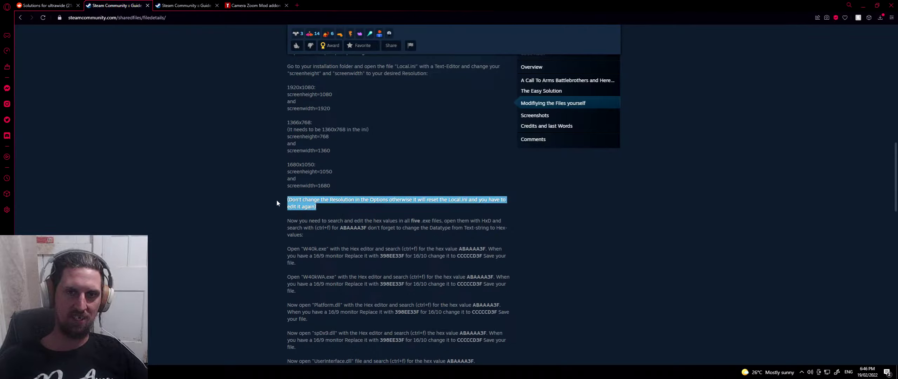
left_click(477, 210)
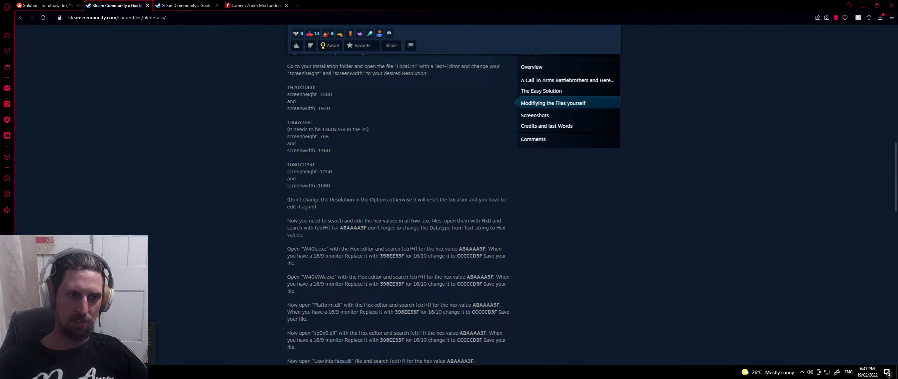
Make Local.ini in the Dawn of War Gold folder read-only, and close the folder and the game's Steam properties
left_click(123, 346)
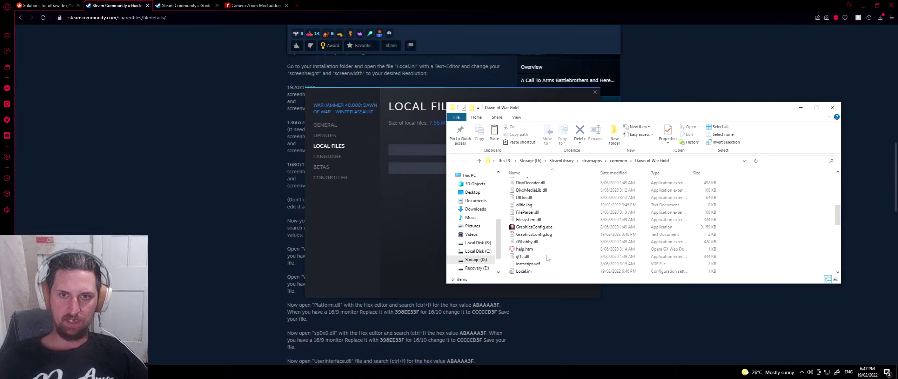
scroll(547, 212, "up", 1)
scroll(548, 212, "down", 1)
scroll(547, 212, "down", 2)
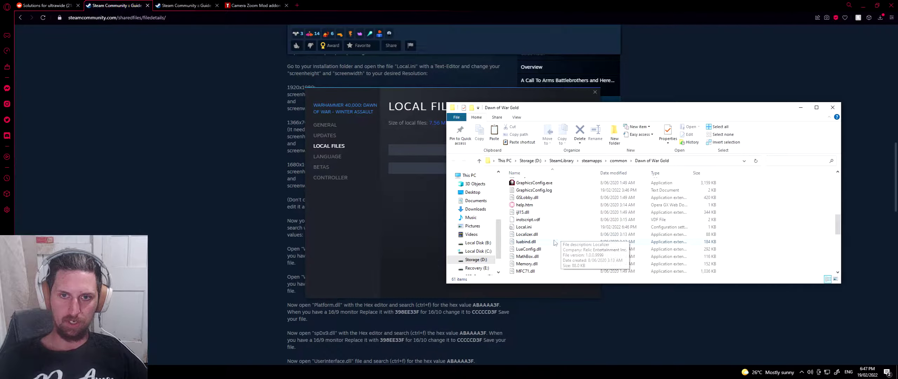
right_click(539, 227)
left_click(560, 221)
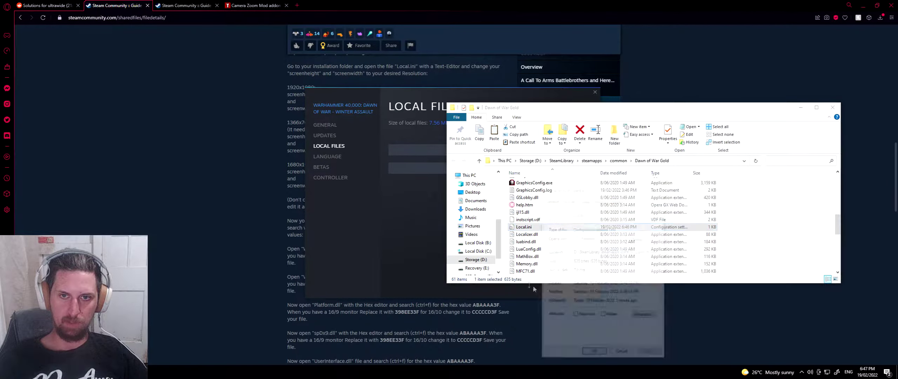
left_click(575, 315)
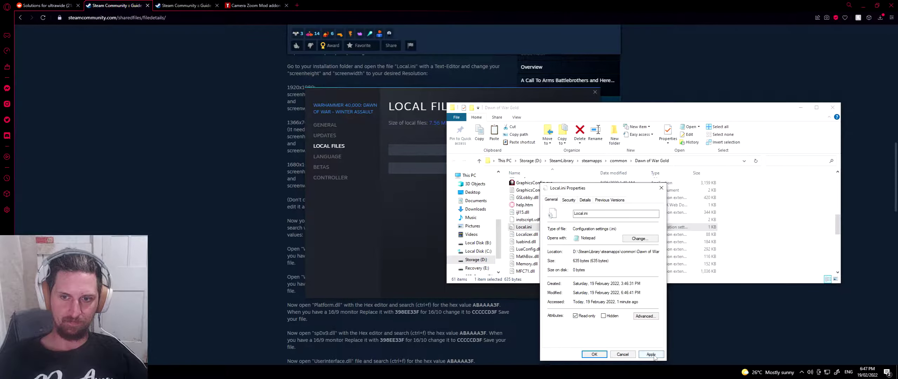
left_click(596, 354)
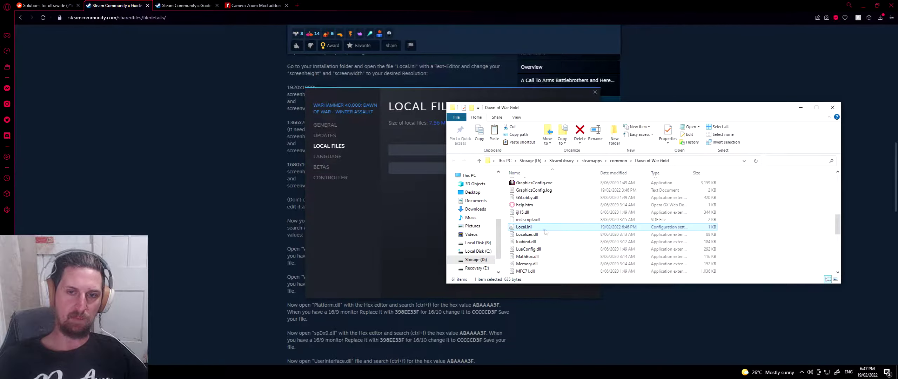
left_click(833, 107)
left_click(595, 92)
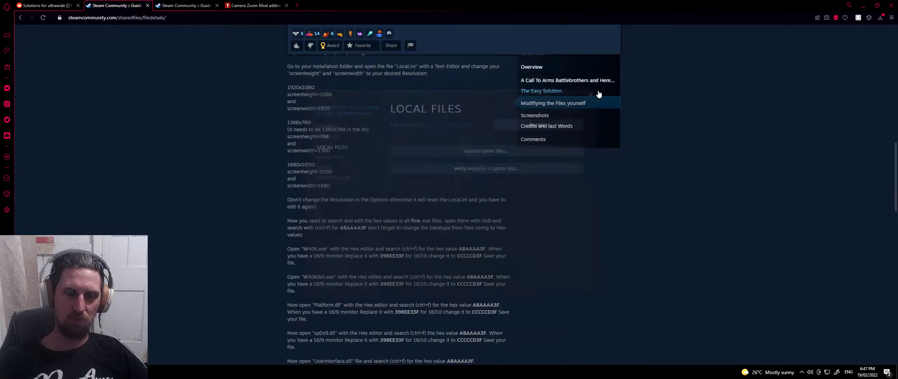
Reread the guide's warning that changing the resolution in Options resets Local.ini
left_click_drag(306, 199, 350, 206)
left_click(349, 206)
left_click_drag(418, 200, 260, 199)
left_click(387, 211)
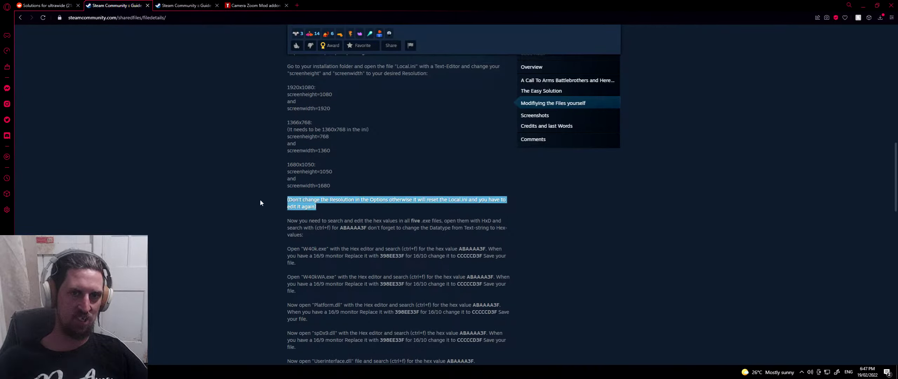
left_click(268, 202)
left_click_drag(468, 201, 499, 205)
left_click(481, 211)
left_click_drag(228, 223, 265, 205)
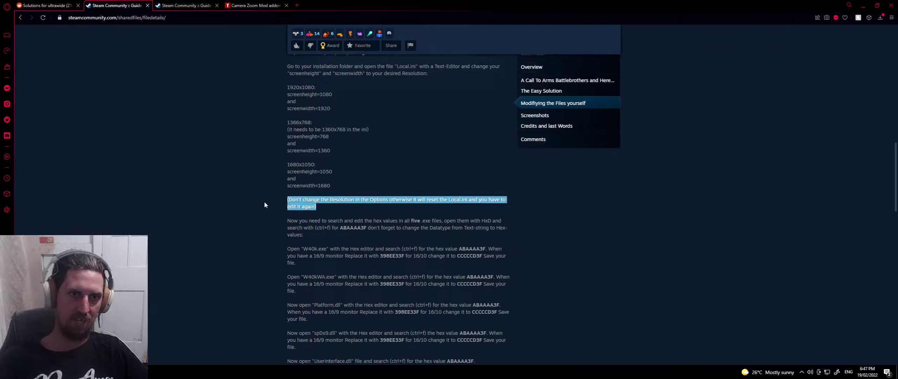
left_click(332, 212)
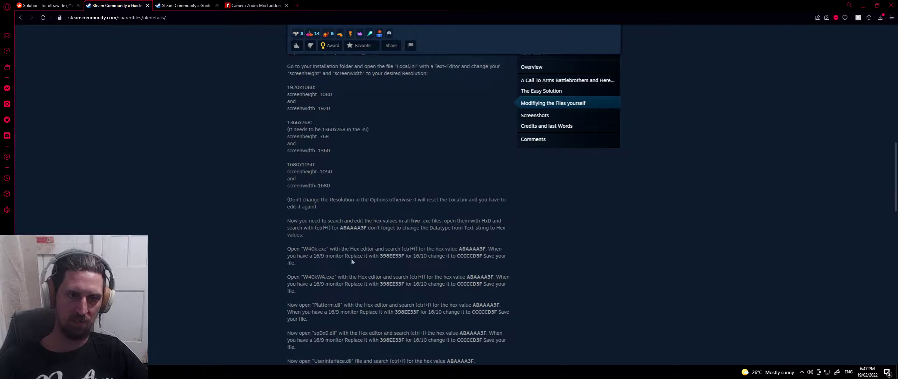
Review the guide's instructions on searching the game files for ABAAAA3F with HxD and replacing the hex values
left_click_drag(283, 219, 355, 242)
left_click(328, 233)
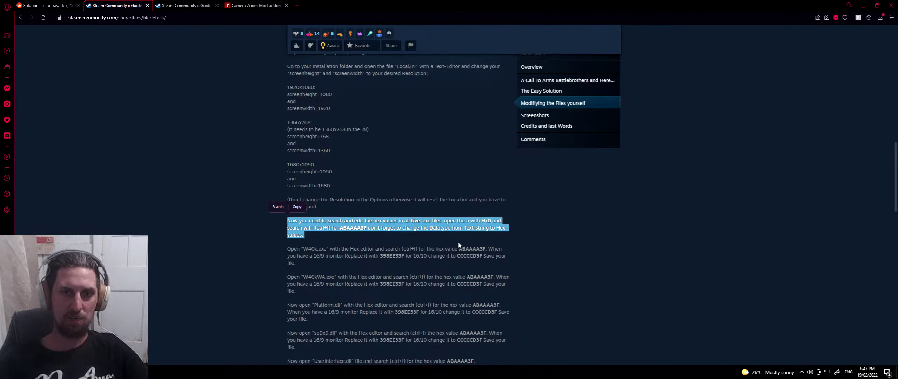
left_click(578, 239)
scroll(562, 221, "down", 1)
scroll(554, 230, "down", 1)
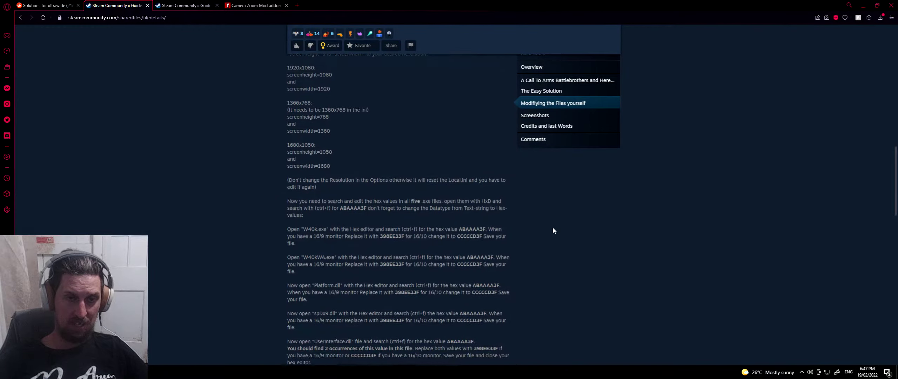
scroll(538, 232, "down", 1)
mouse_move(282, 213)
left_mouse_down()
mouse_move(316, 234)
mouse_move(281, 220)
left_mouse_up()
left_click(283, 220)
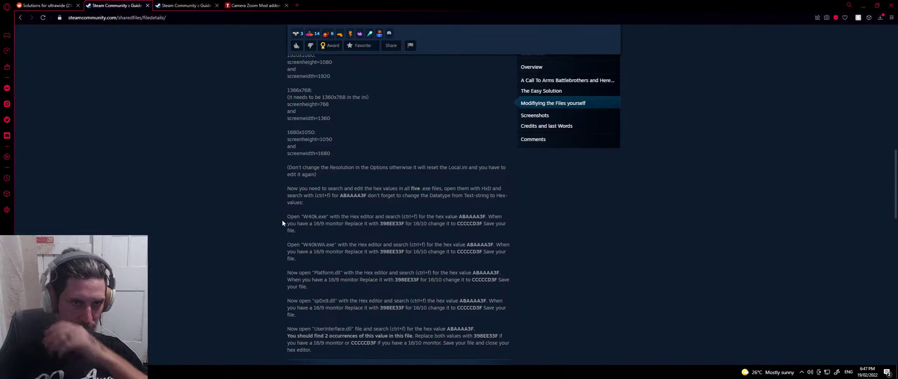
Launch HxD from its shortcut in the Modding DOW1 folder on the desktop
key("super+d")
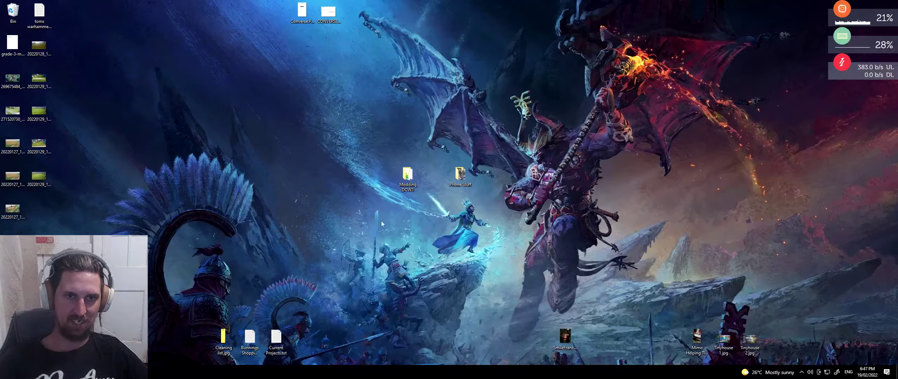
double_click(395, 186)
double_click(533, 184)
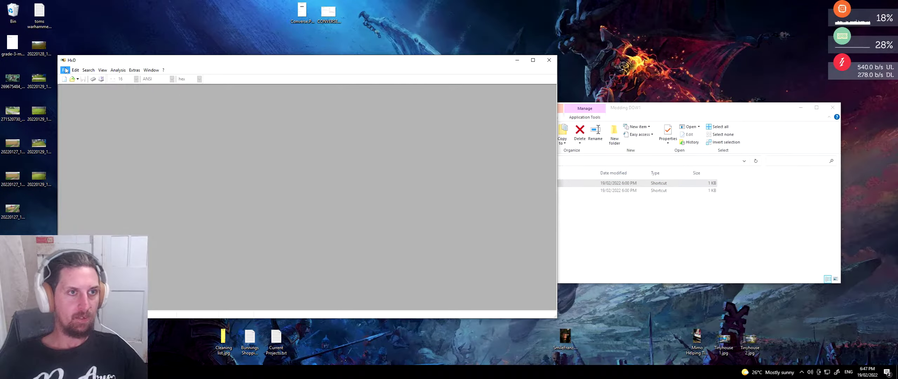
Start opening a file in HxD and browse to the Storage (D:) drive
left_click(75, 69)
mouse_move(65, 71)
left_click(75, 86)
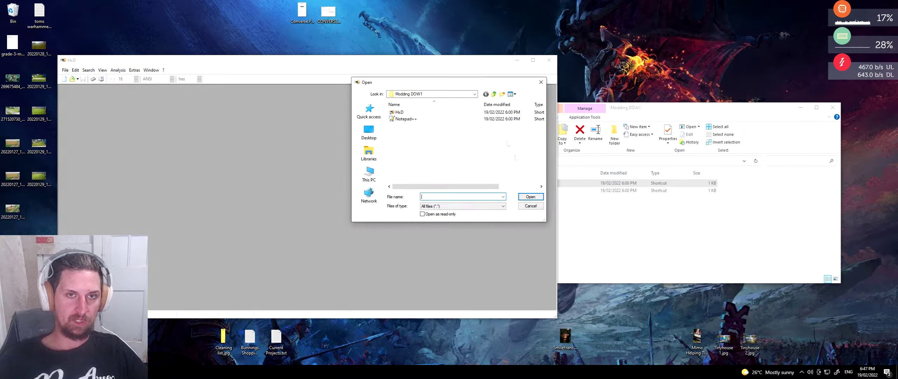
left_click(475, 94)
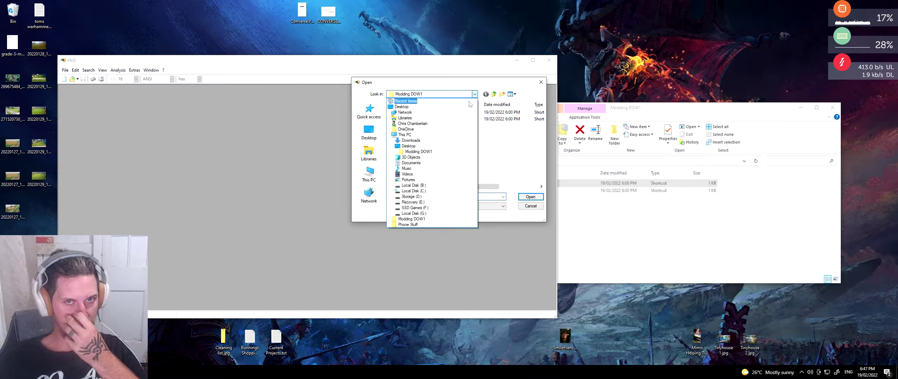
left_click(369, 173)
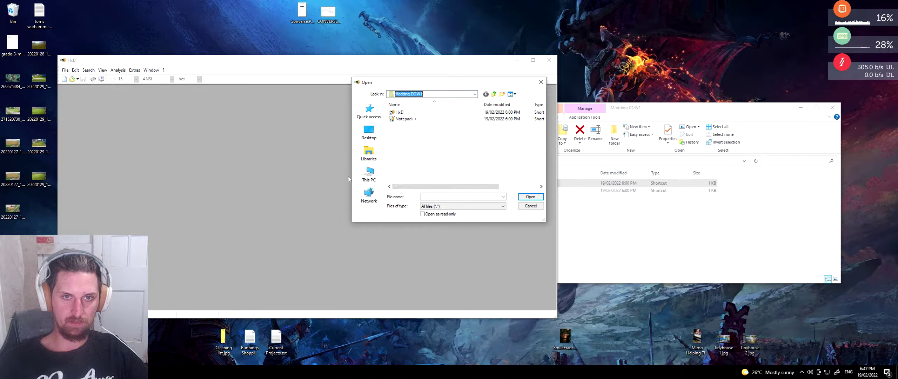
left_click(369, 174)
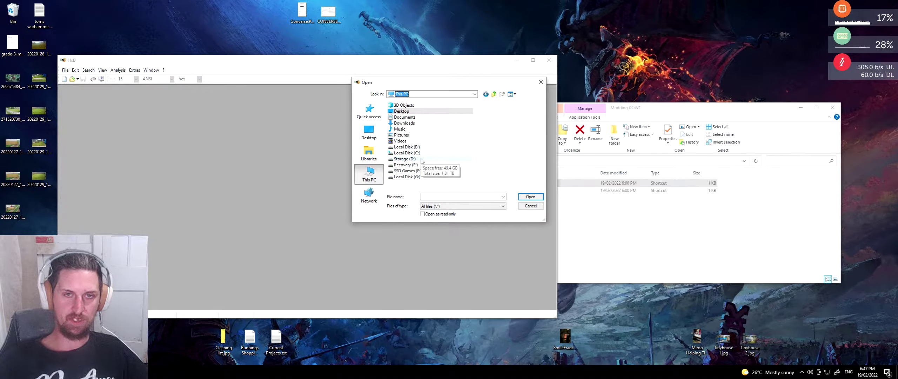
double_click(421, 159)
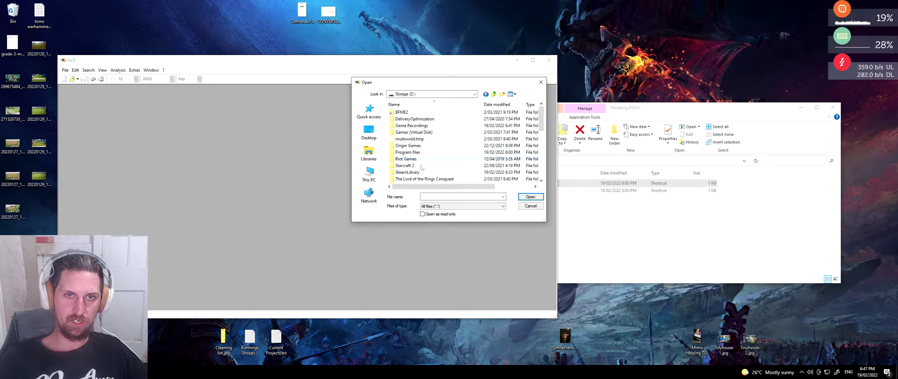
Browse to the SteamLibrary\steamapps\common folder and find the Dawn of War folders in it
double_click(419, 172)
double_click(428, 114)
double_click(427, 115)
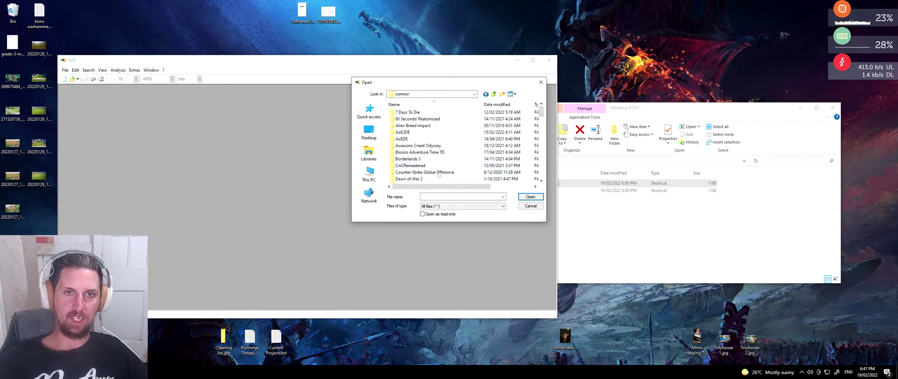
scroll(440, 122, "down", 1)
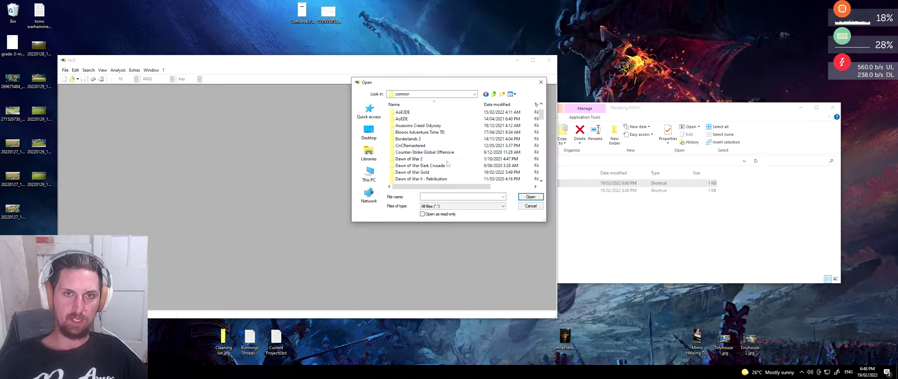
scroll(434, 182, "down", 2)
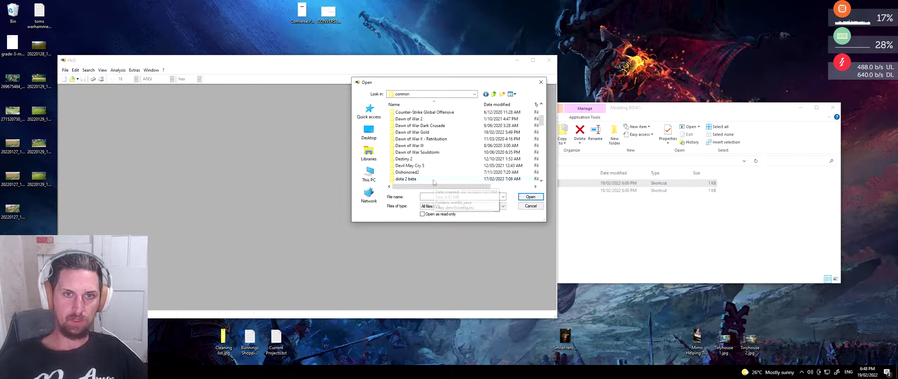
Switch to Steam, check Winter Assault's install folder through its local files, and close the folder and game properties
double_click(448, 133)
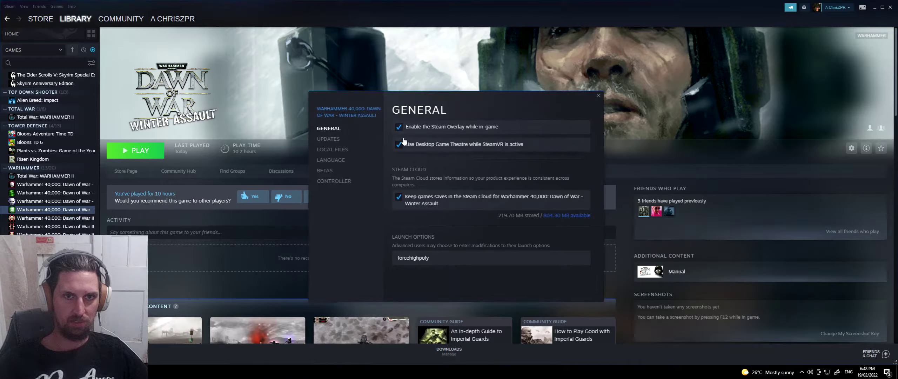
left_click(332, 150)
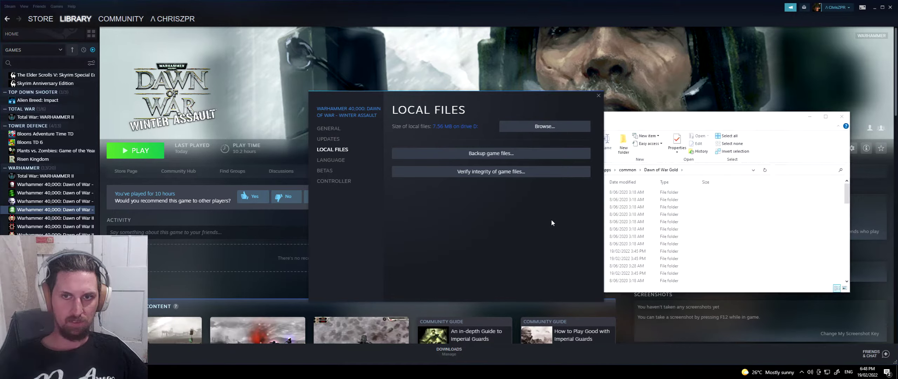
left_click(672, 118)
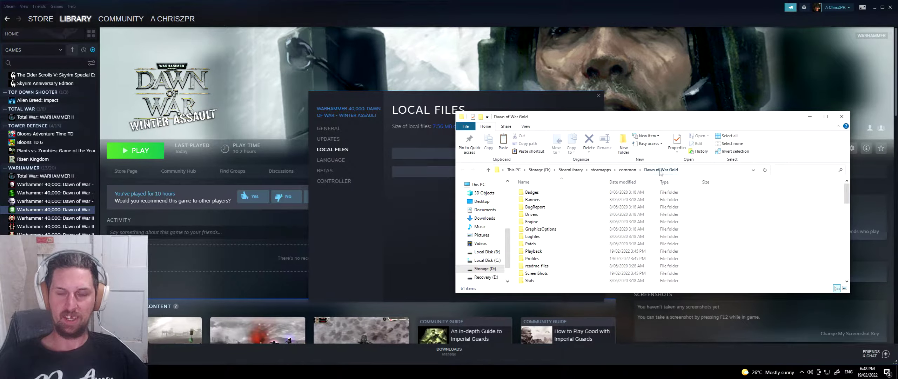
left_click(842, 116)
left_click(598, 96)
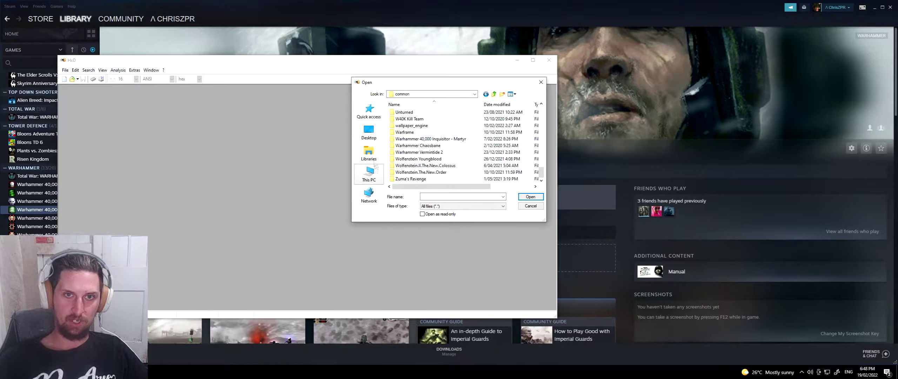
Return to HxD's file selection and open the Dawn of War Gold folder
scroll(421, 140, "up", 10)
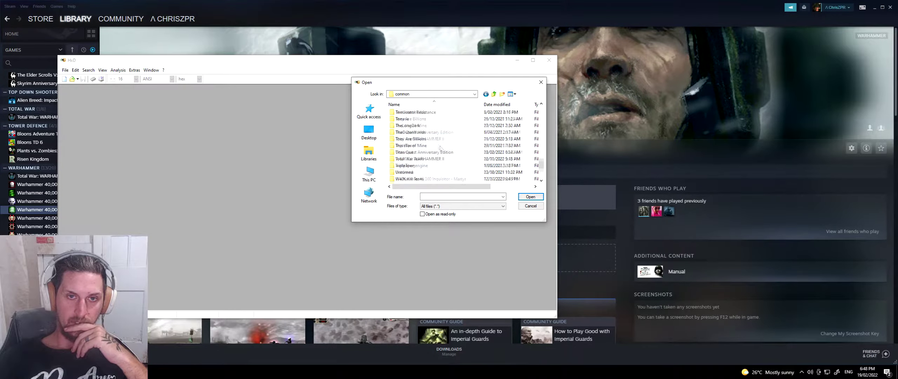
scroll(443, 155, "up", 6)
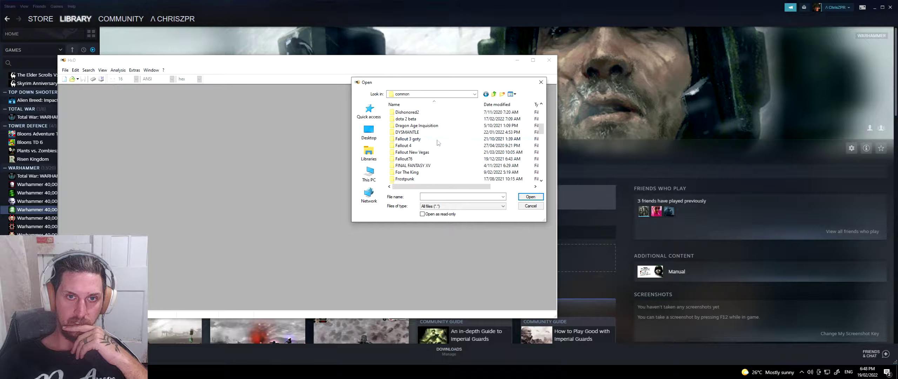
scroll(448, 151, "down", 1)
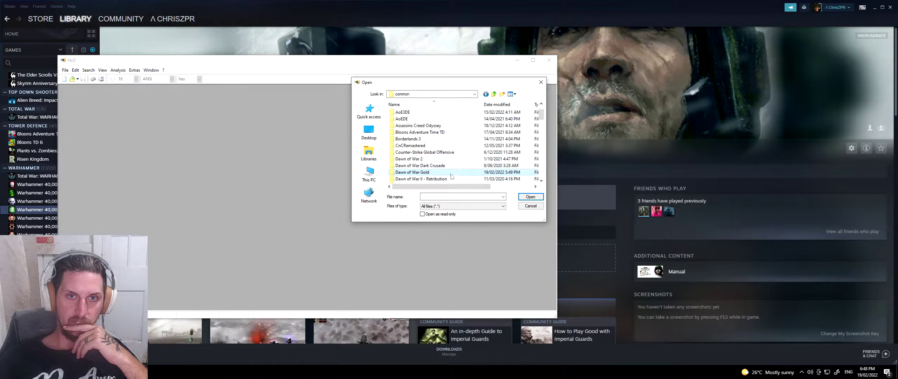
double_click(450, 174)
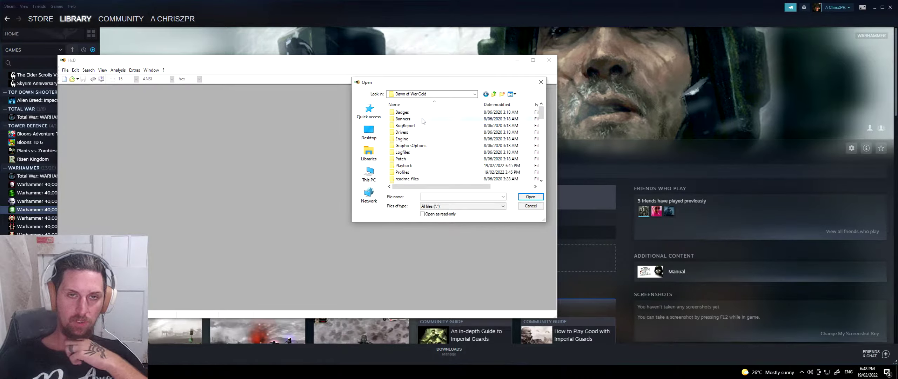